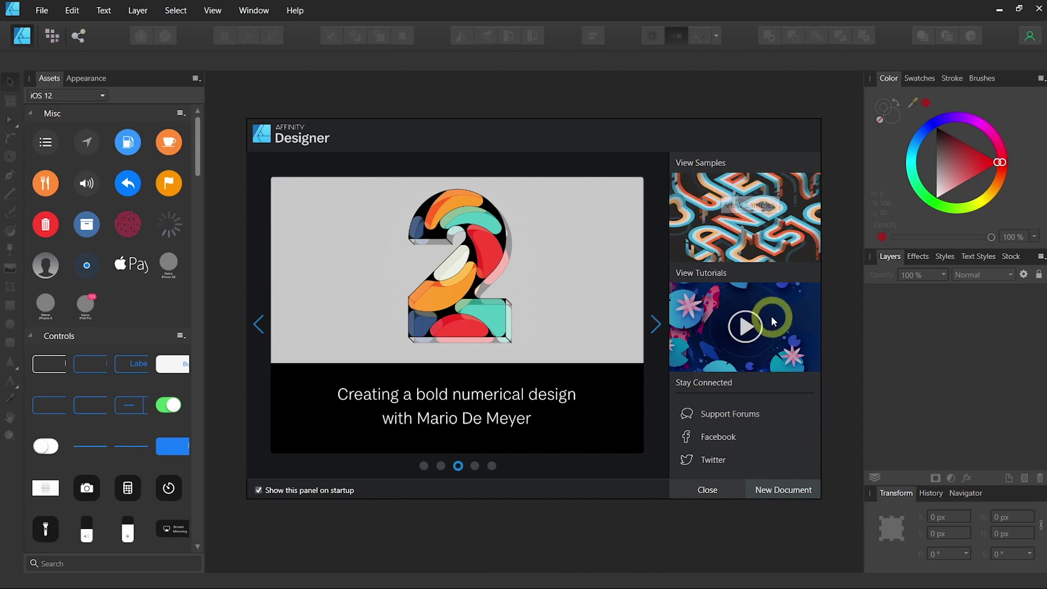
# Create a blank landscape document at the default 11 in × 8.5 in page size.
pyautogui.click(793, 491)
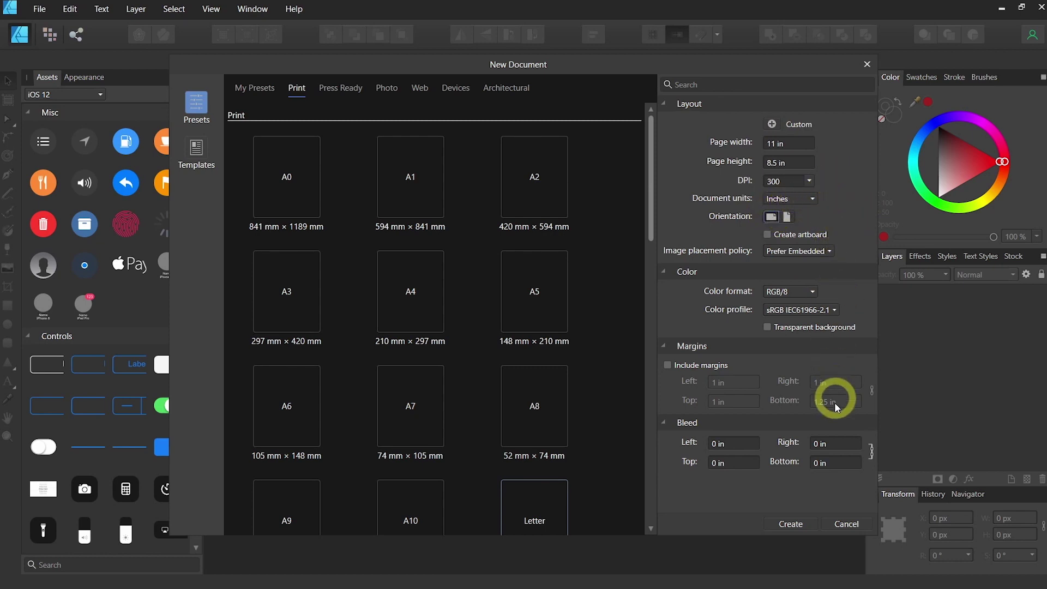
pyautogui.click(797, 525)
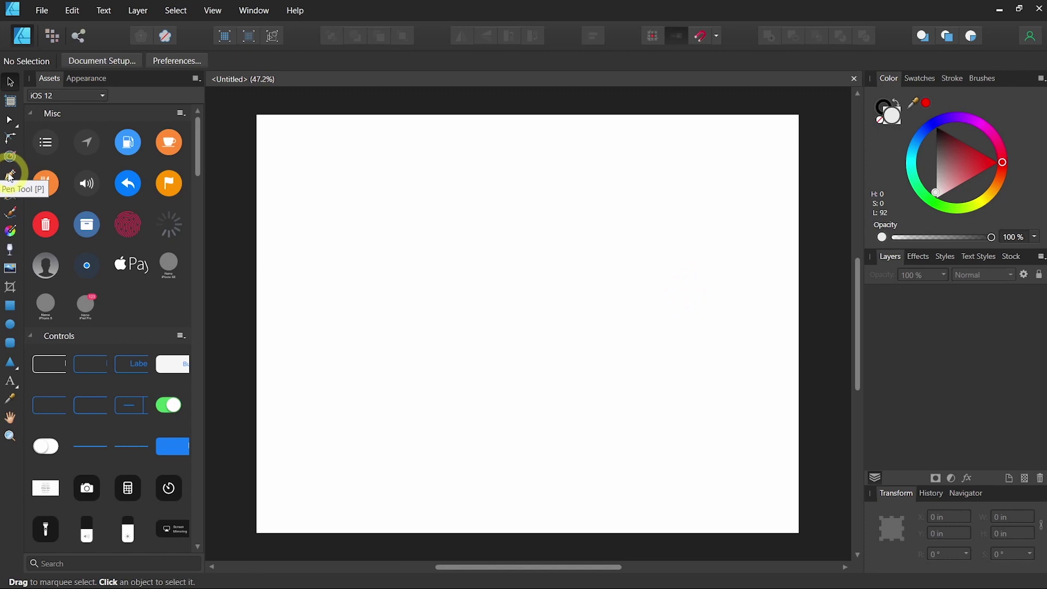
# Select the Pen Tool to start drawing the cloud path.
pyautogui.click(10, 176)
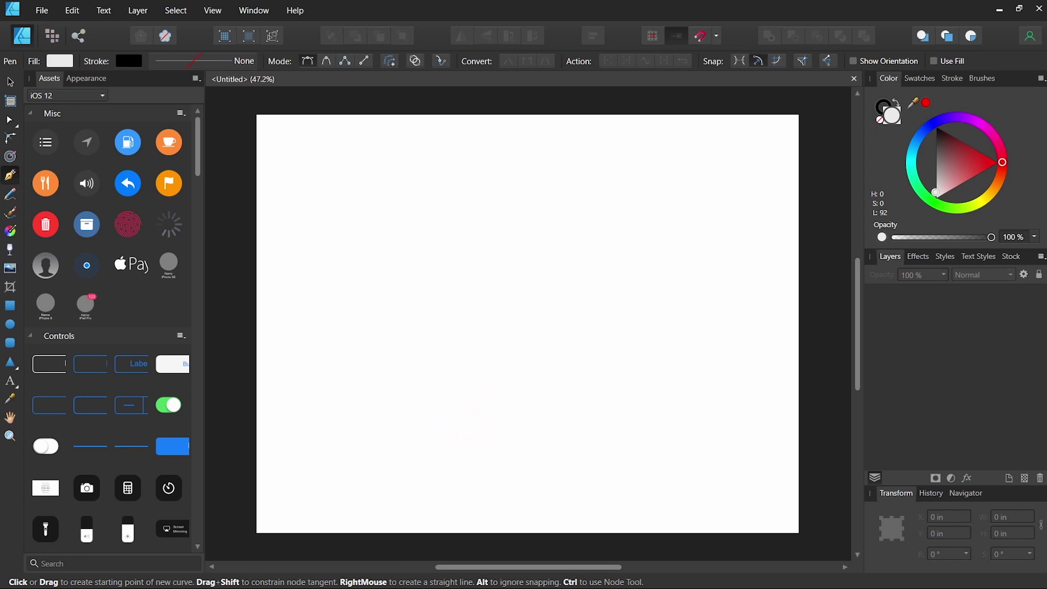
# Draw a closed Pen outline with a flat bottom and curved right, top and left bumps.
pyautogui.click(326, 450)
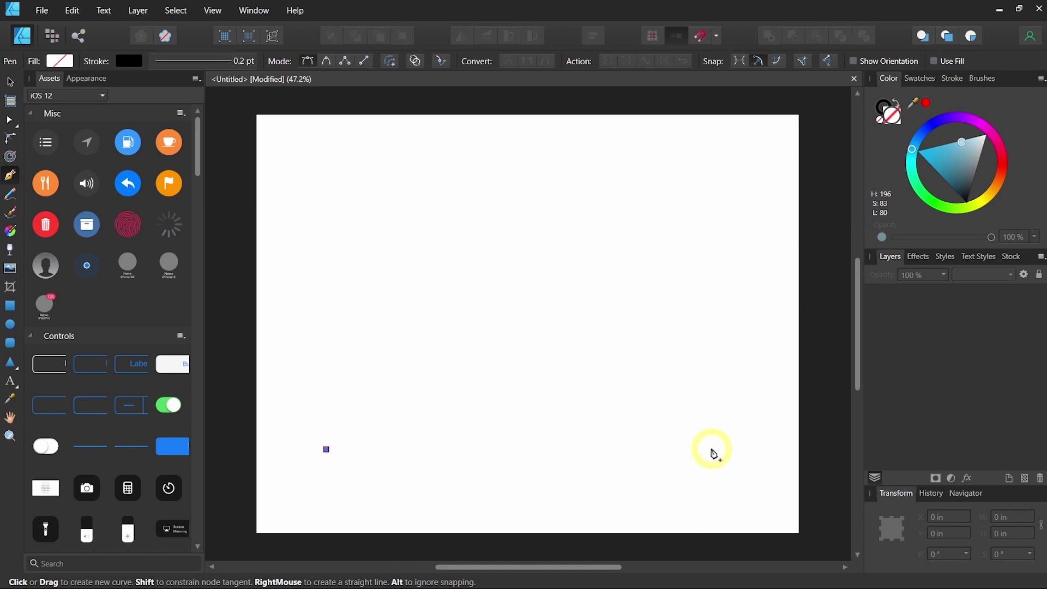
pyautogui.click(708, 454)
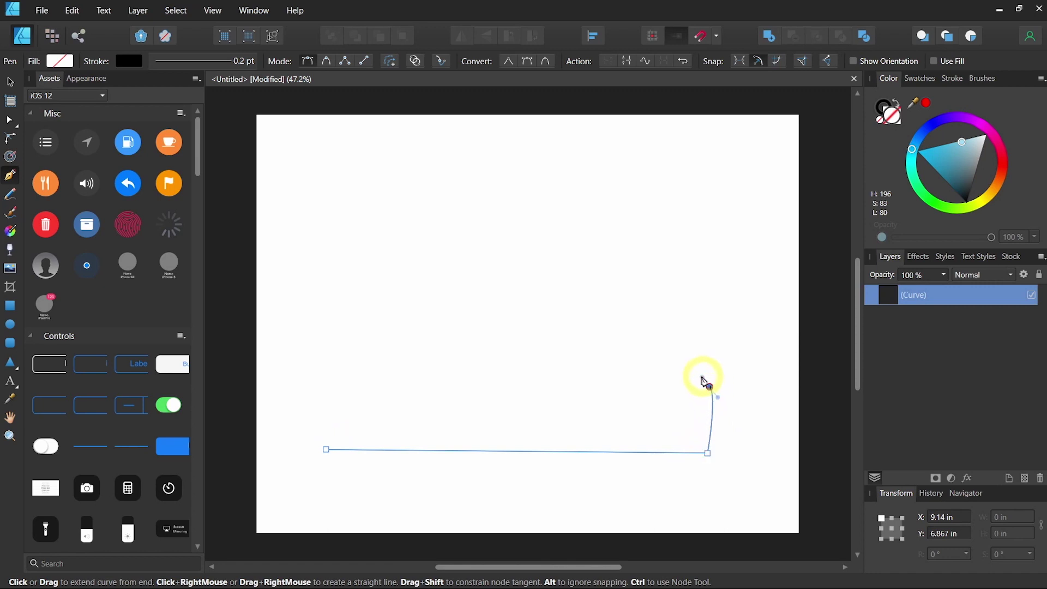
pyautogui.moveTo(701, 377); pyautogui.dragTo(690, 358)
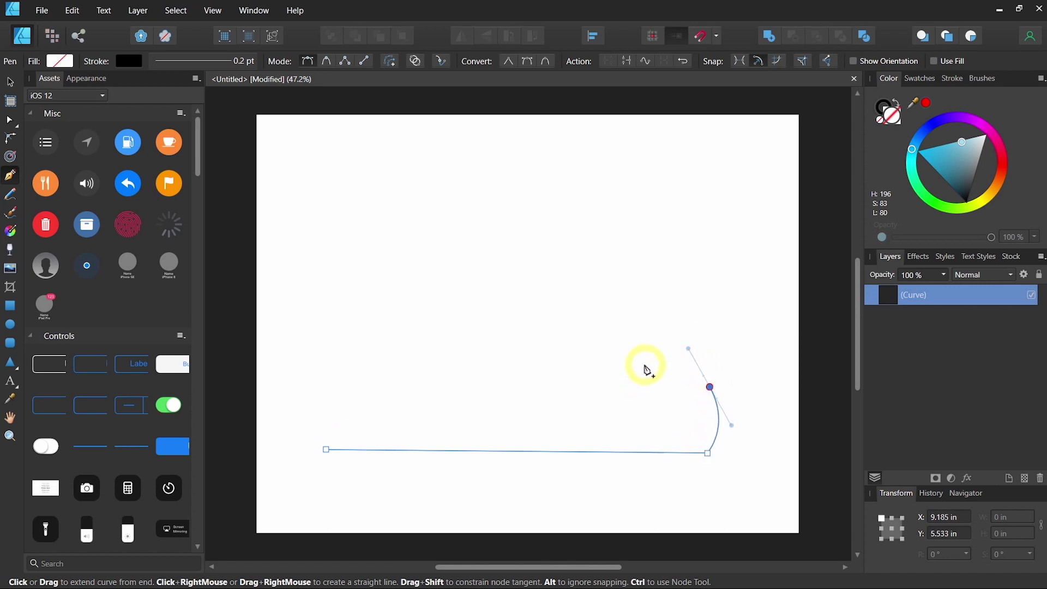
pyautogui.click(647, 362)
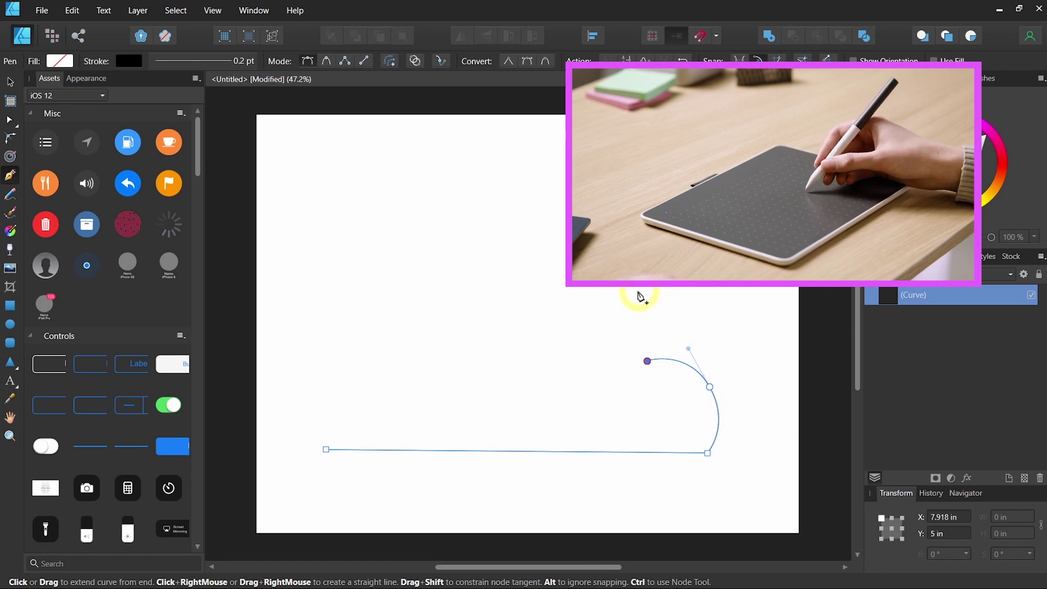
pyautogui.moveTo(639, 288); pyautogui.dragTo(621, 262)
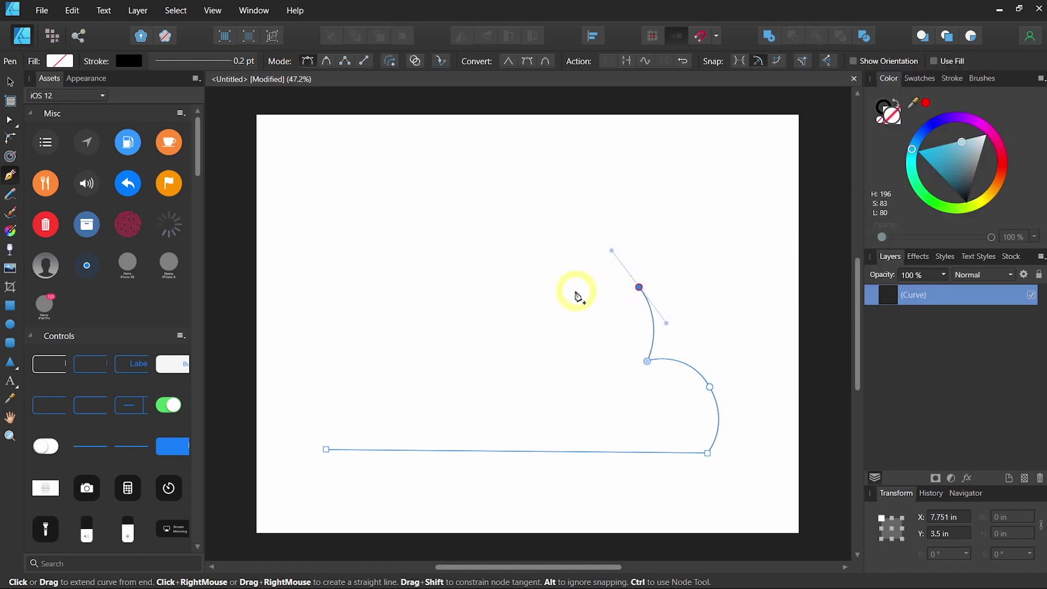
pyautogui.moveTo(567, 295); pyautogui.dragTo(453, 306)
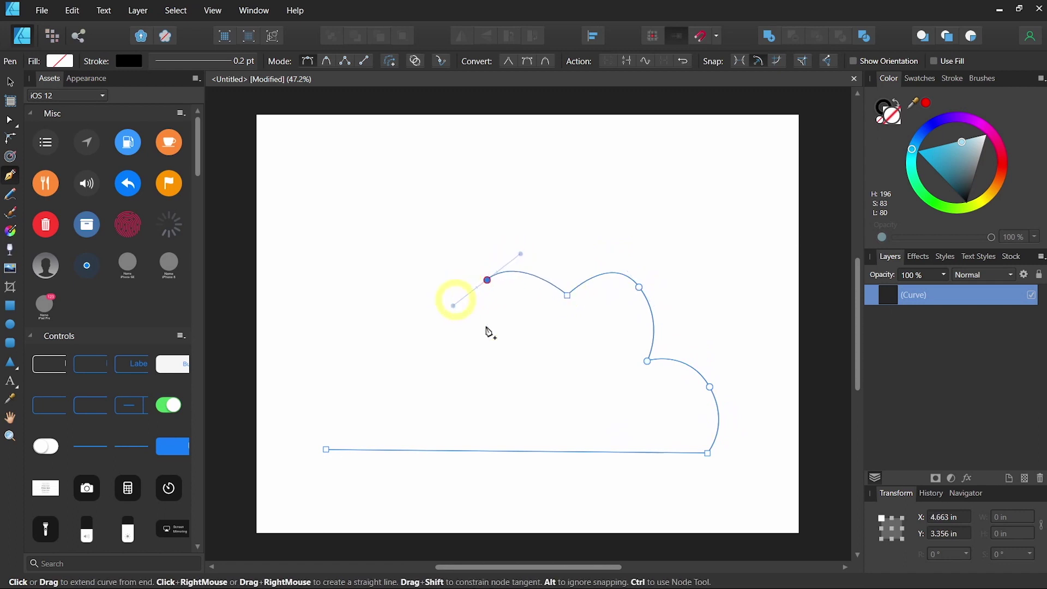
pyautogui.click(467, 342)
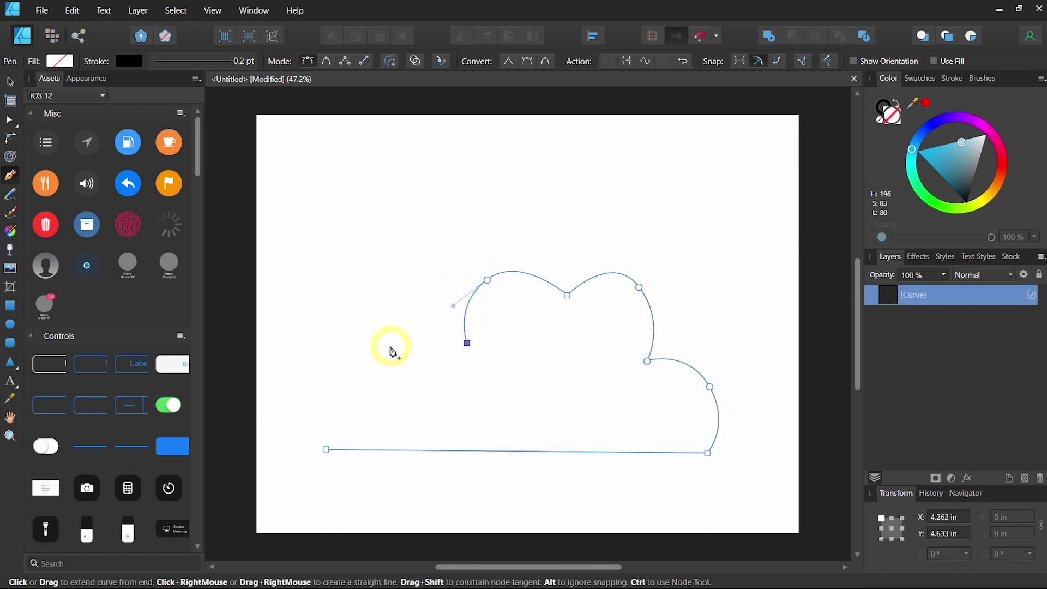
pyautogui.moveTo(393, 342); pyautogui.dragTo(372, 358)
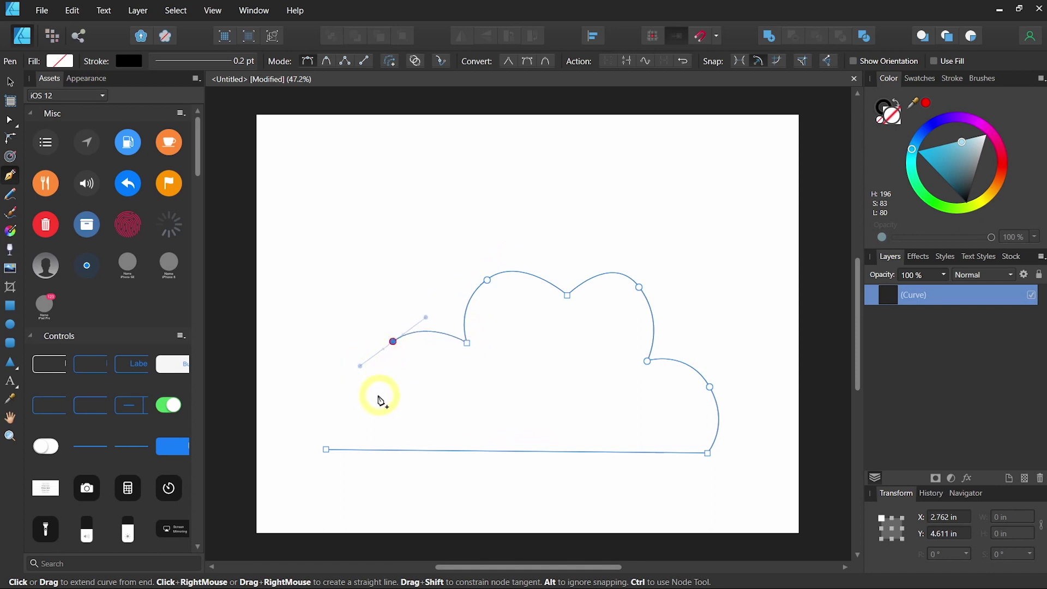
pyautogui.moveTo(340, 407); pyautogui.dragTo(316, 426)
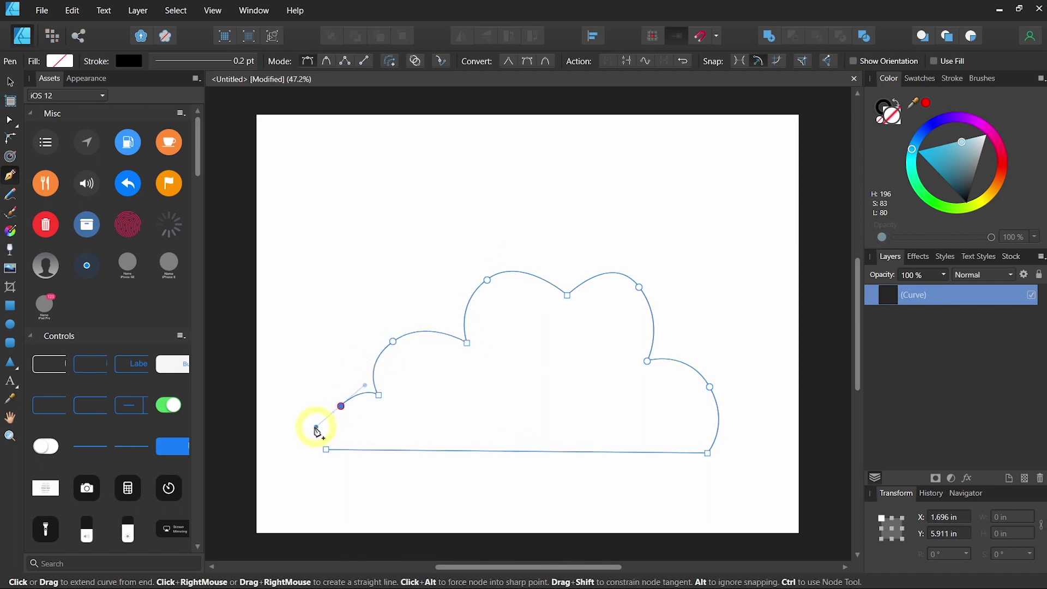
pyautogui.click(326, 450)
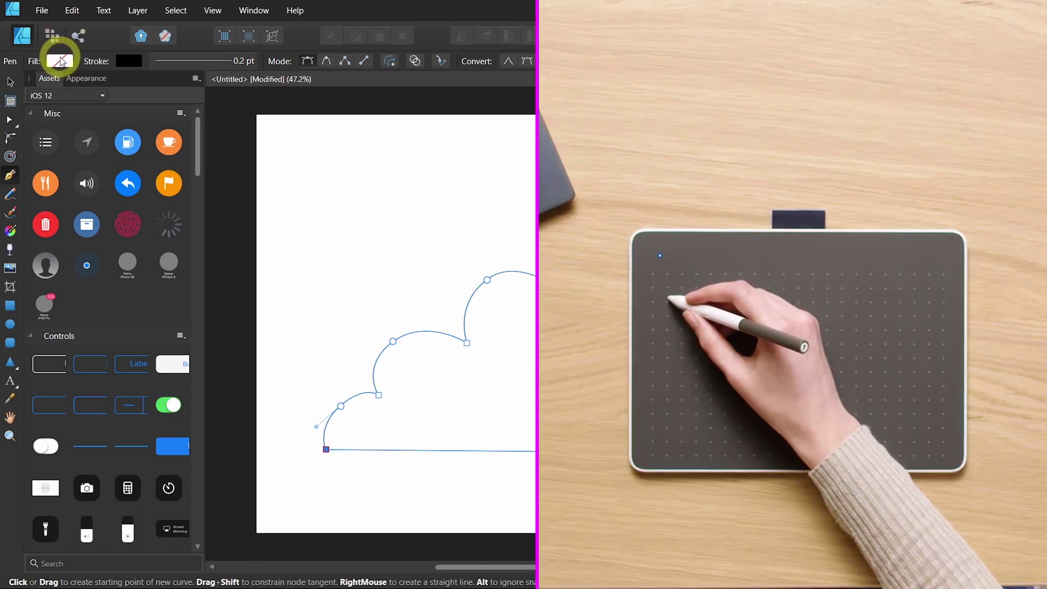
# Fill the cloud with pale blue (H 192, S 88, L 82) on the colour wheel.
pyautogui.click(60, 62)
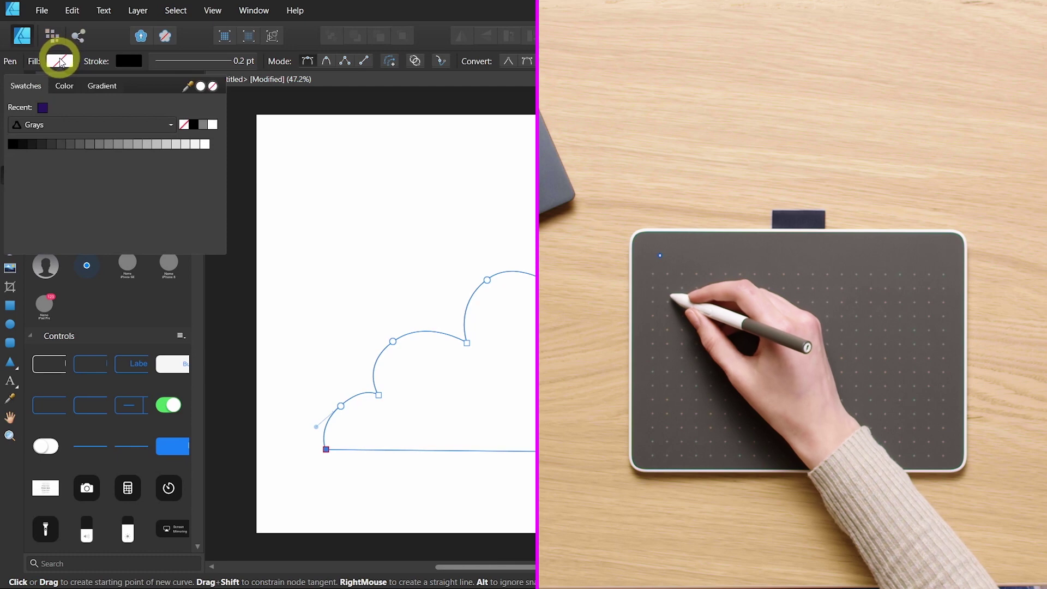
pyautogui.click(65, 87)
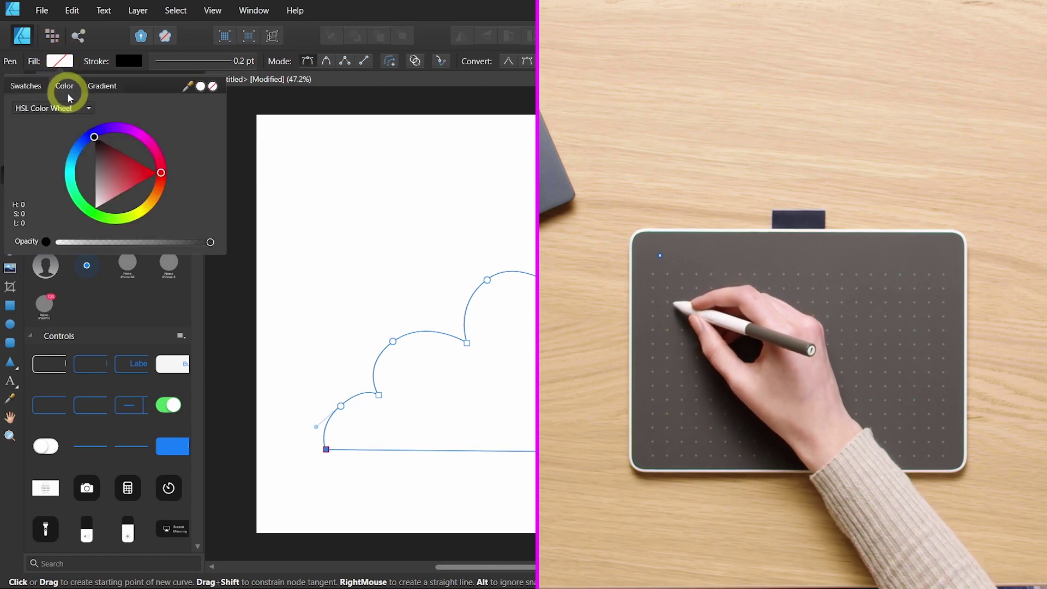
pyautogui.click(74, 161)
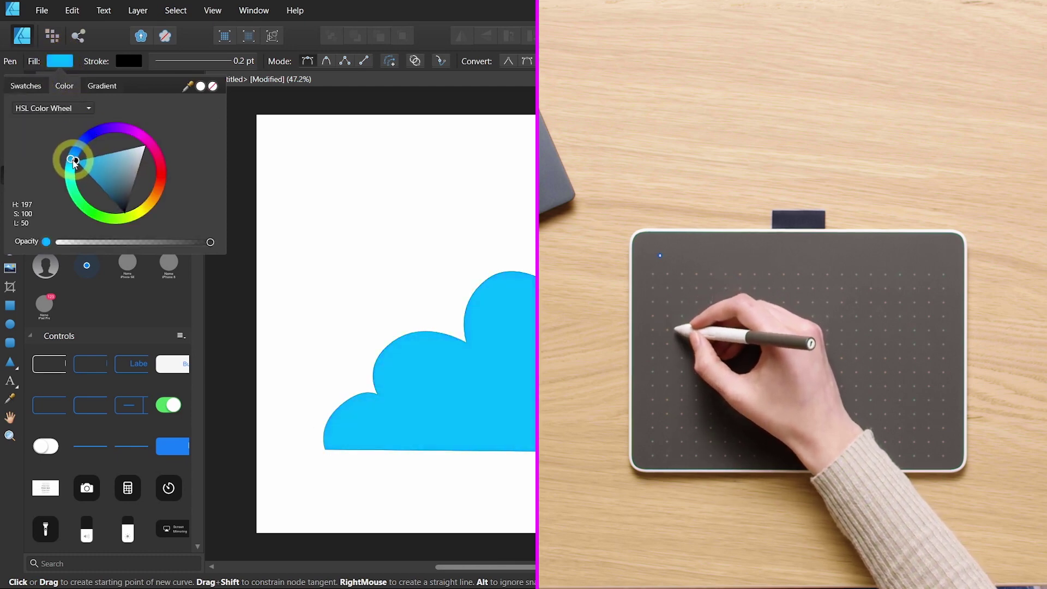
pyautogui.click(91, 163)
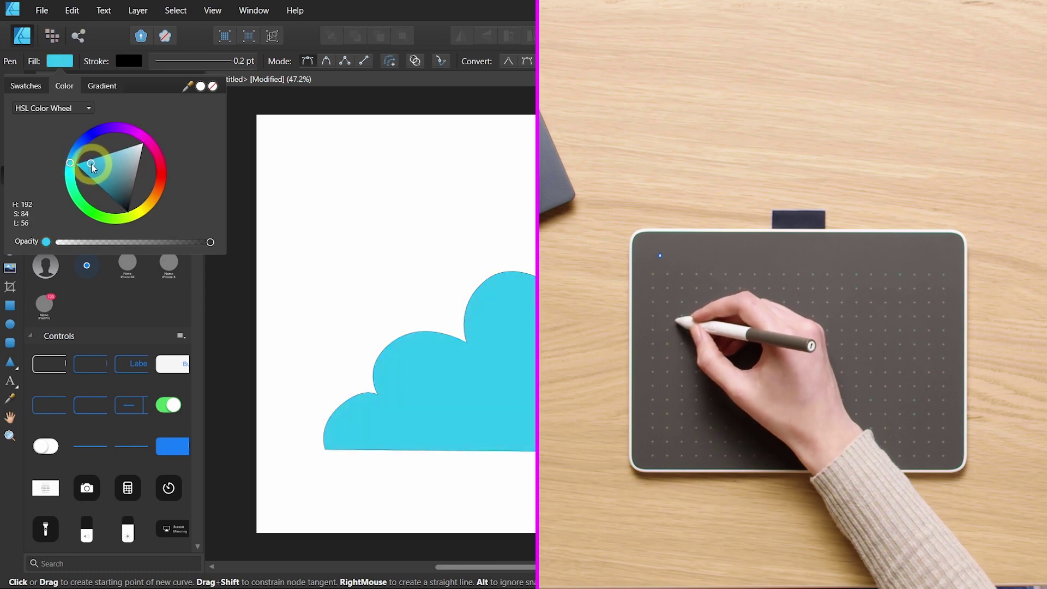
pyautogui.moveTo(93, 168); pyautogui.dragTo(109, 121)
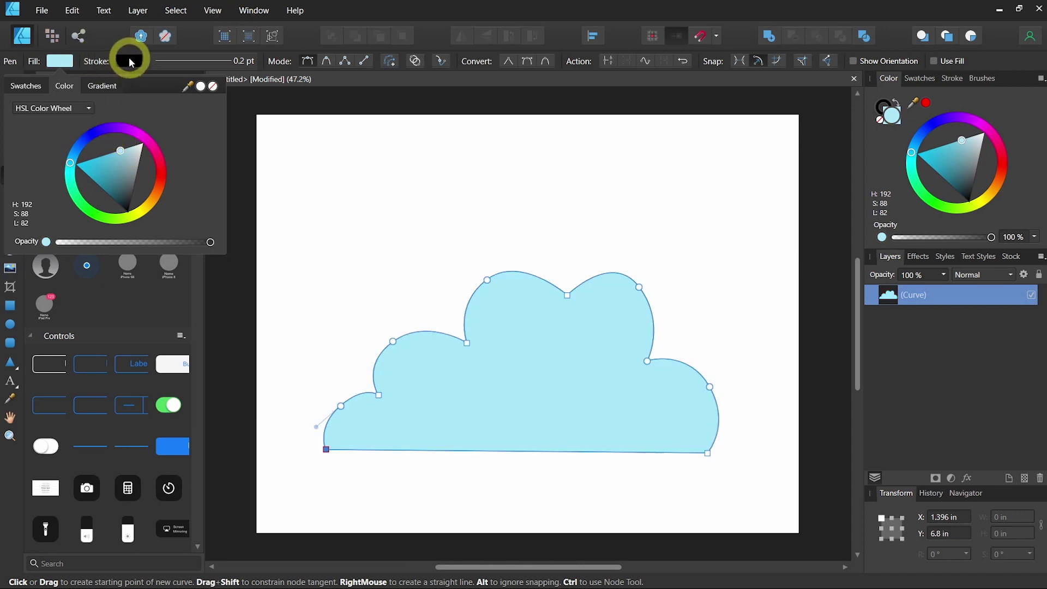
# Set the cloud's stroke colour to dark purple (H 256, S 43, L 30).
pyautogui.click(126, 58)
pyautogui.click(125, 57)
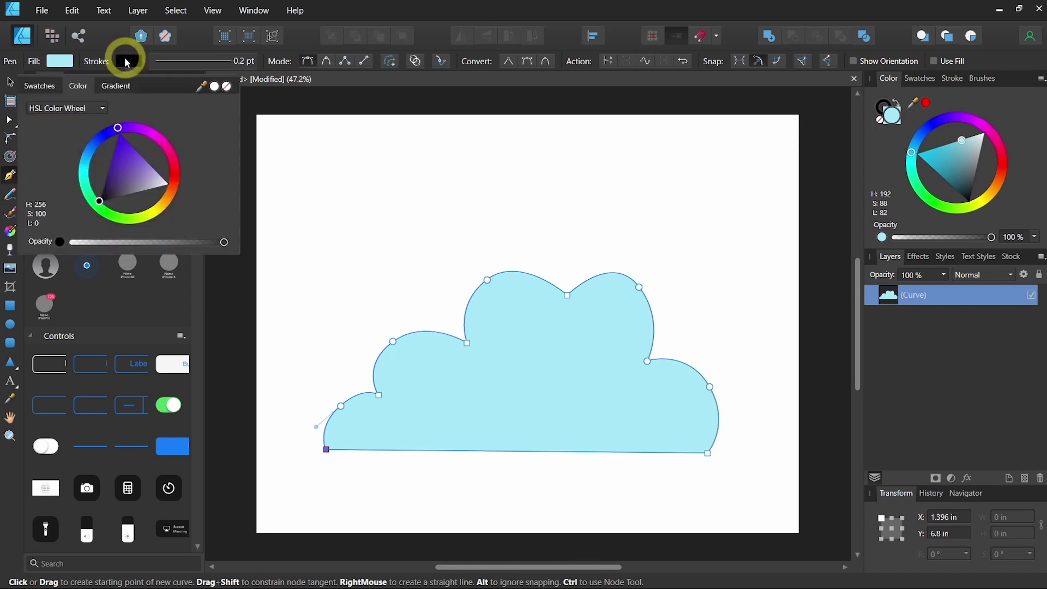
pyautogui.moveTo(119, 158); pyautogui.dragTo(116, 181)
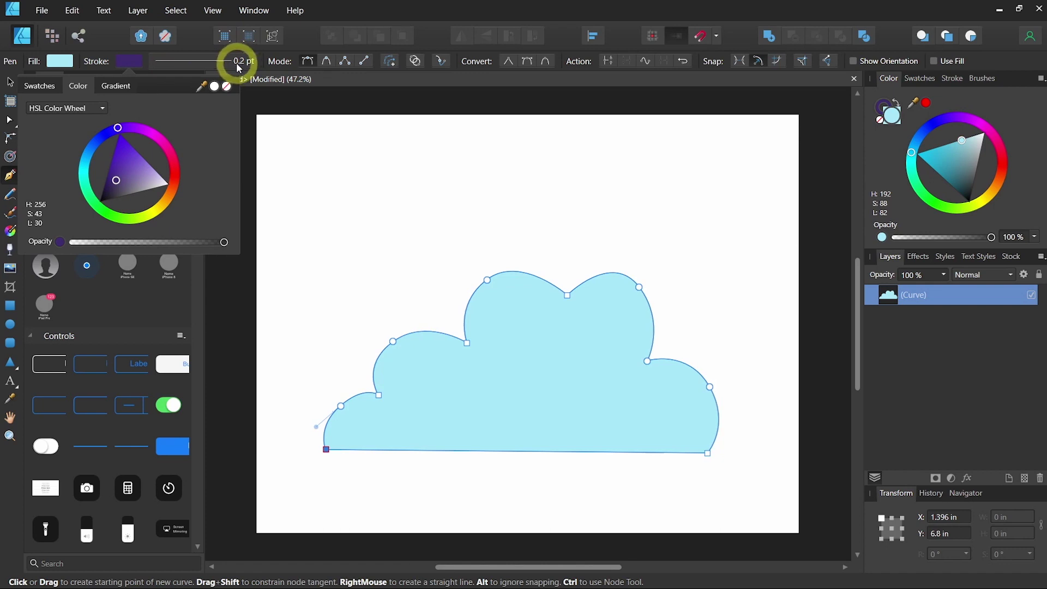
# Increase the cloud's stroke width from 0.2 pt to 18.8 pt.
pyautogui.click(234, 61)
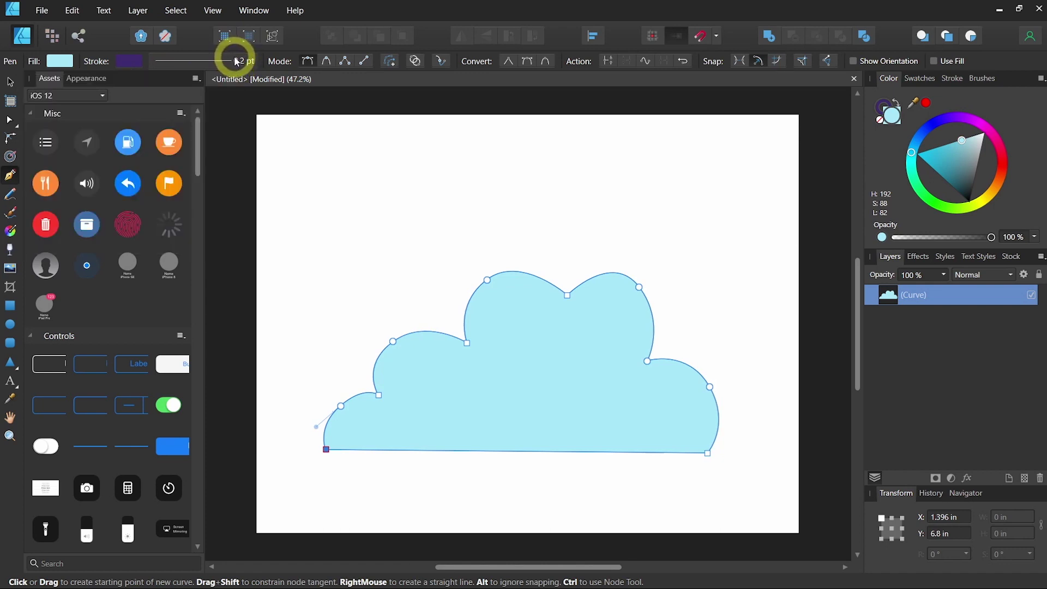
pyautogui.click(235, 62)
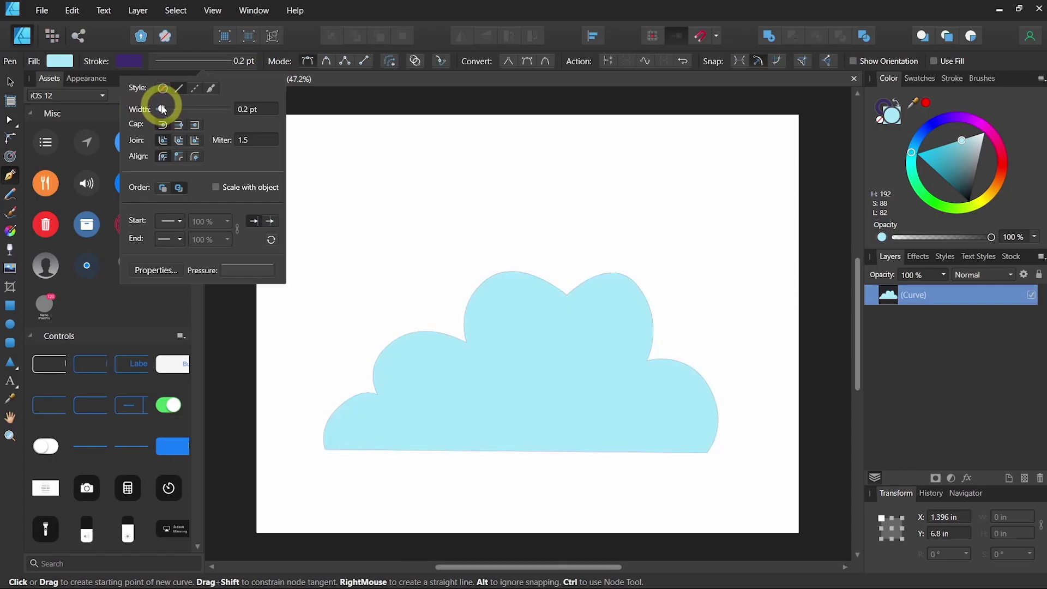
pyautogui.moveTo(162, 109); pyautogui.dragTo(197, 113)
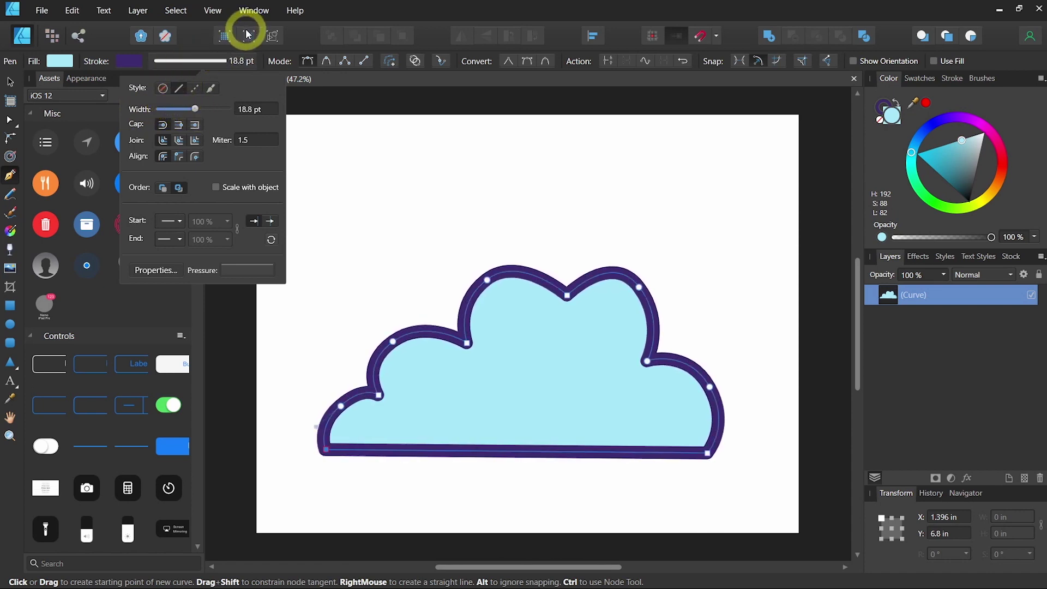
pyautogui.click(129, 60)
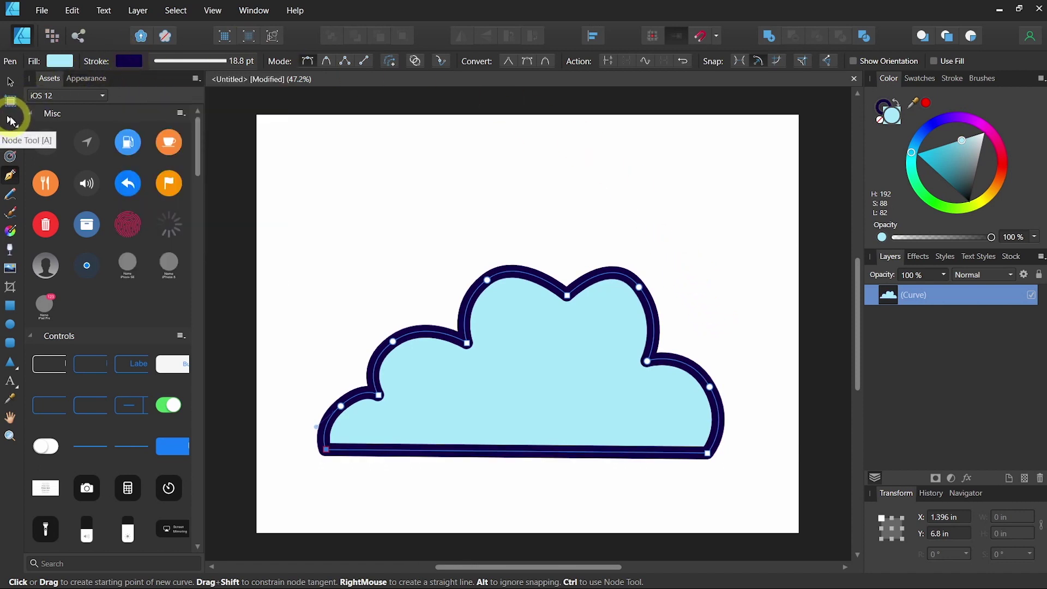
# Move the top-right node up and right and pull its handles outward to broaden the lobe.
pyautogui.click(9, 121)
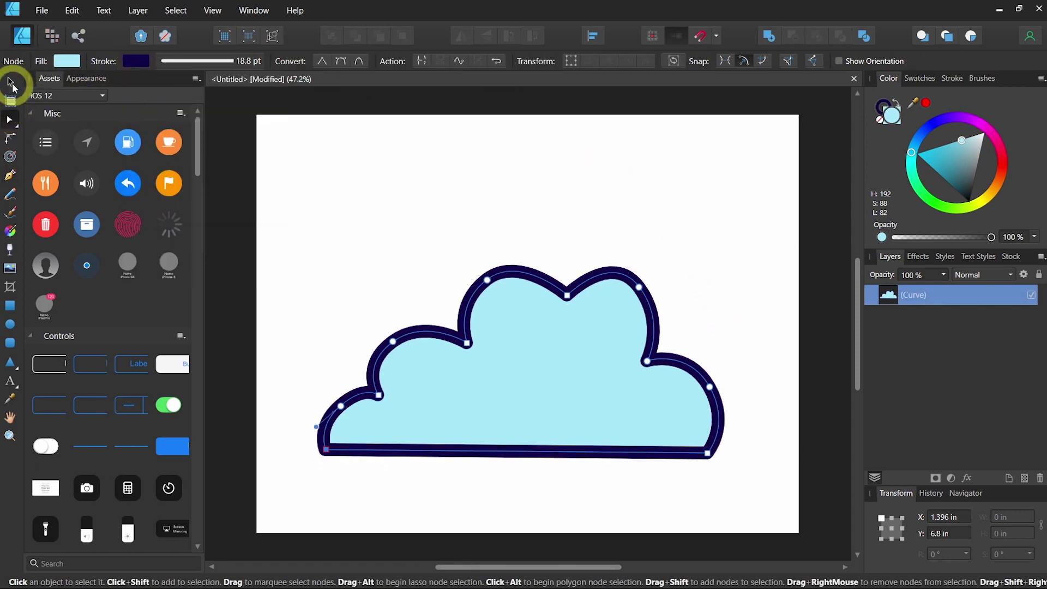
pyautogui.click(640, 287)
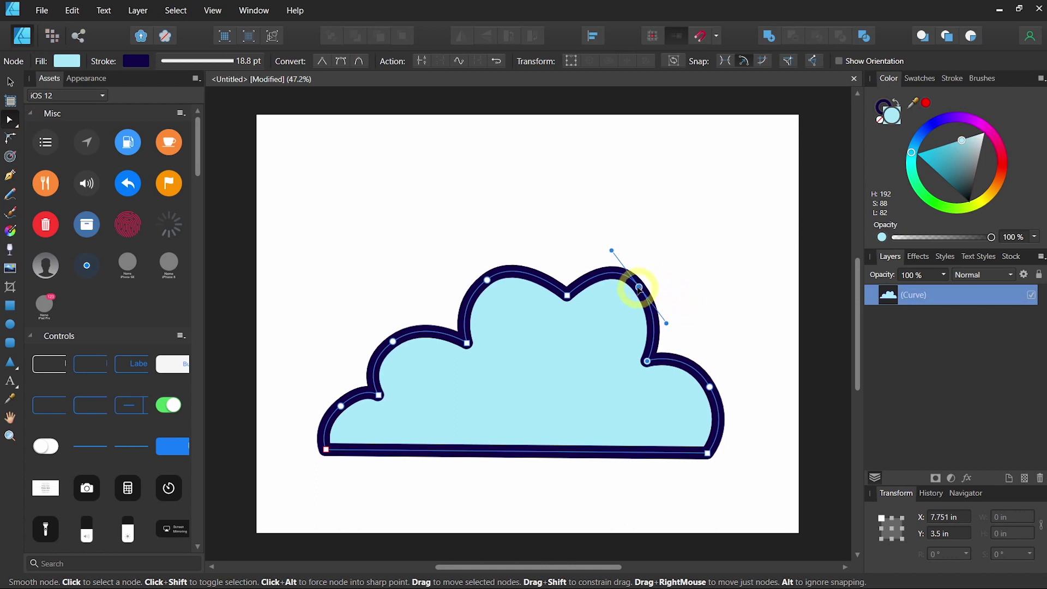
pyautogui.moveTo(640, 290); pyautogui.dragTo(656, 260)
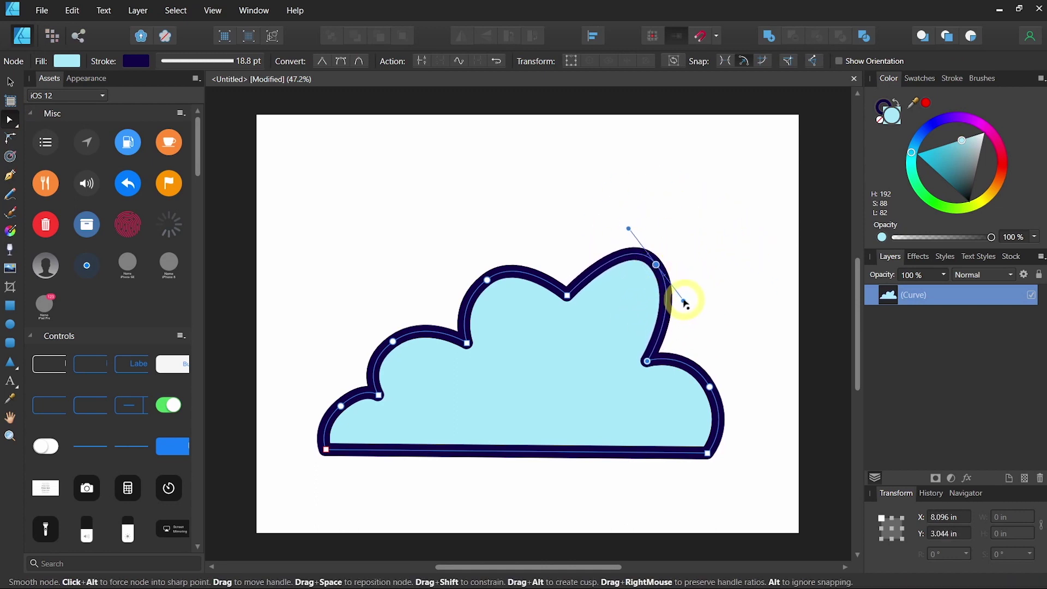
pyautogui.moveTo(685, 303); pyautogui.dragTo(716, 319)
pyautogui.moveTo(622, 233)
pyautogui.mouseDown()
pyautogui.moveTo(598, 214)
pyautogui.moveTo(630, 244)
pyautogui.moveTo(610, 226)
pyautogui.mouseUp()
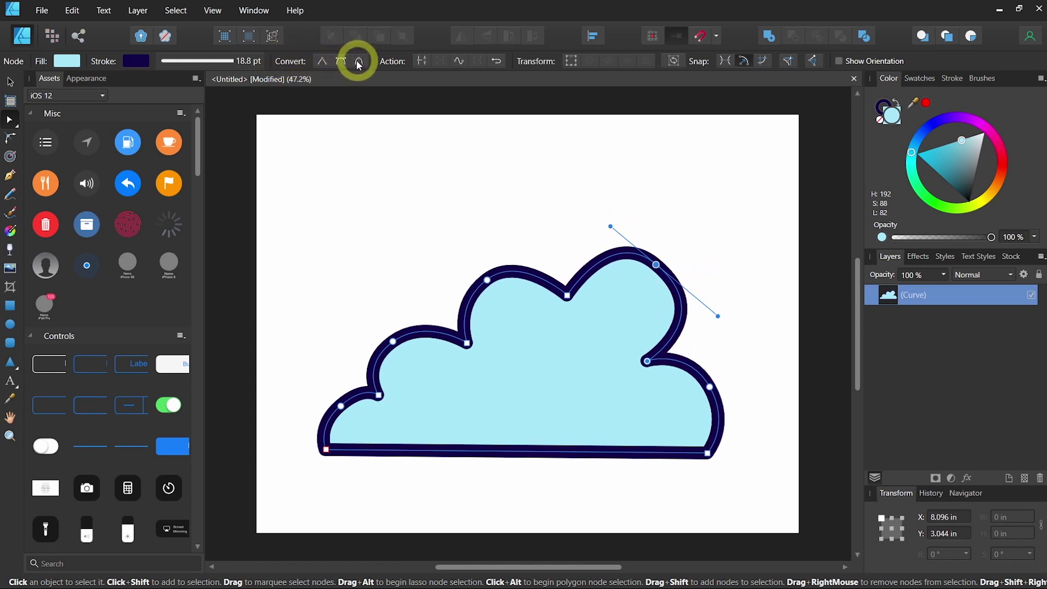
# Convert the top-right node to sharp, then smooth, and drag its handles to round and lift it.
pyautogui.click(324, 62)
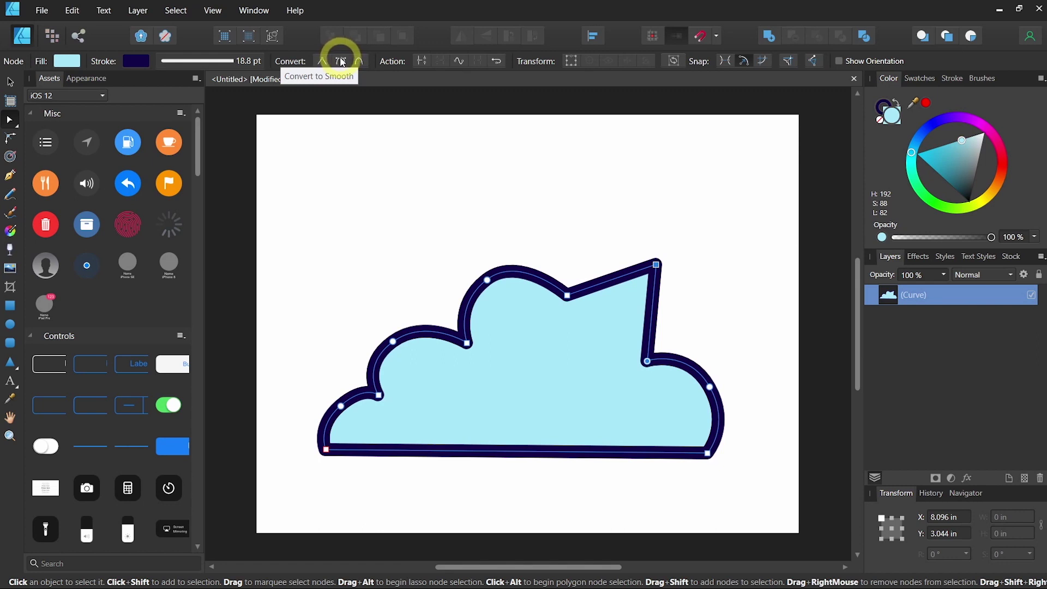
pyautogui.click(341, 61)
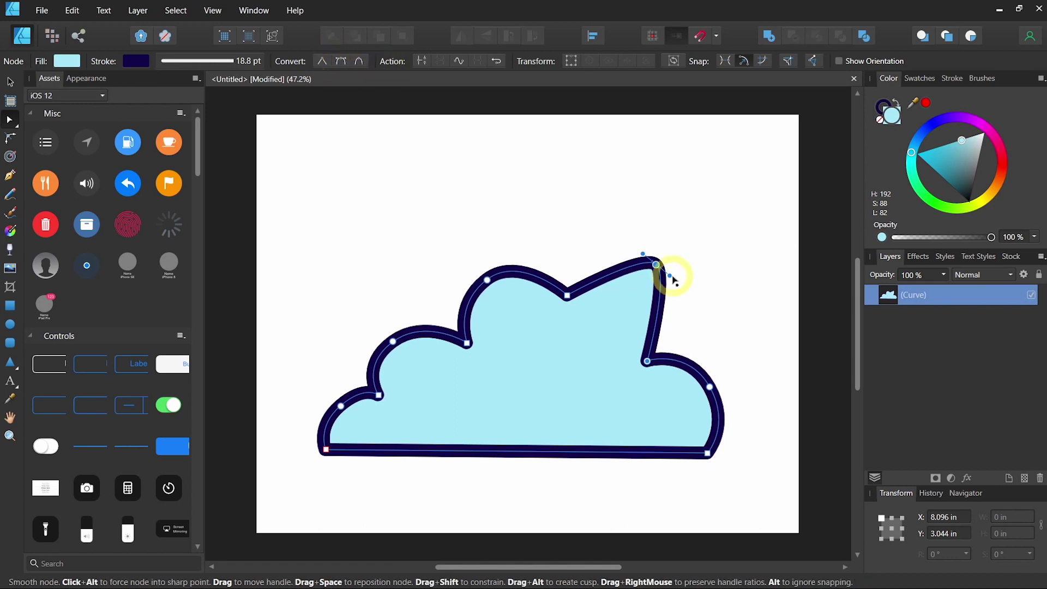
pyautogui.moveTo(671, 280); pyautogui.dragTo(707, 300)
pyautogui.moveTo(644, 252); pyautogui.dragTo(602, 224)
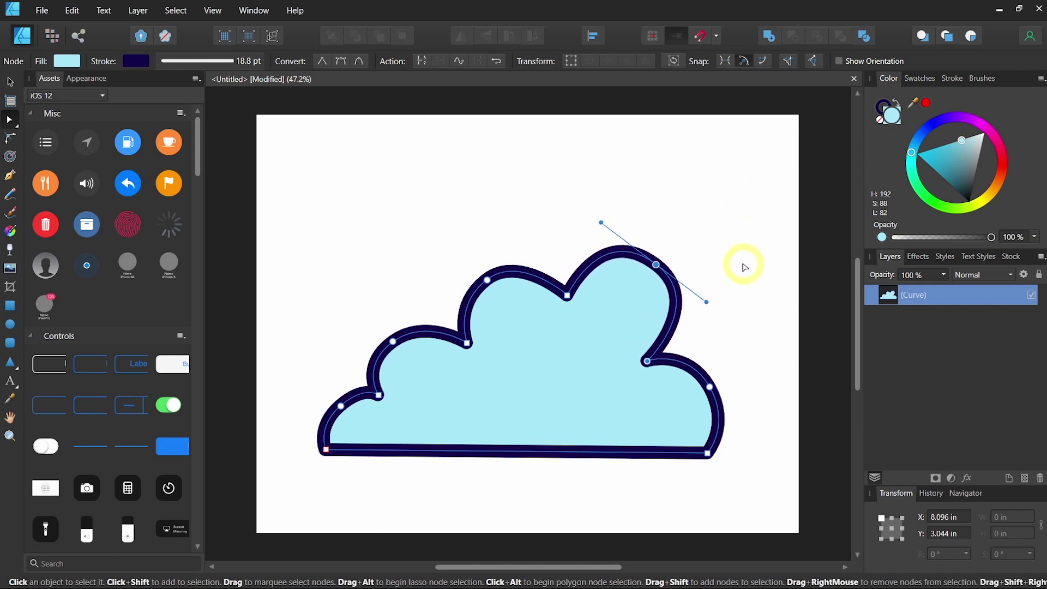
pyautogui.press('p')
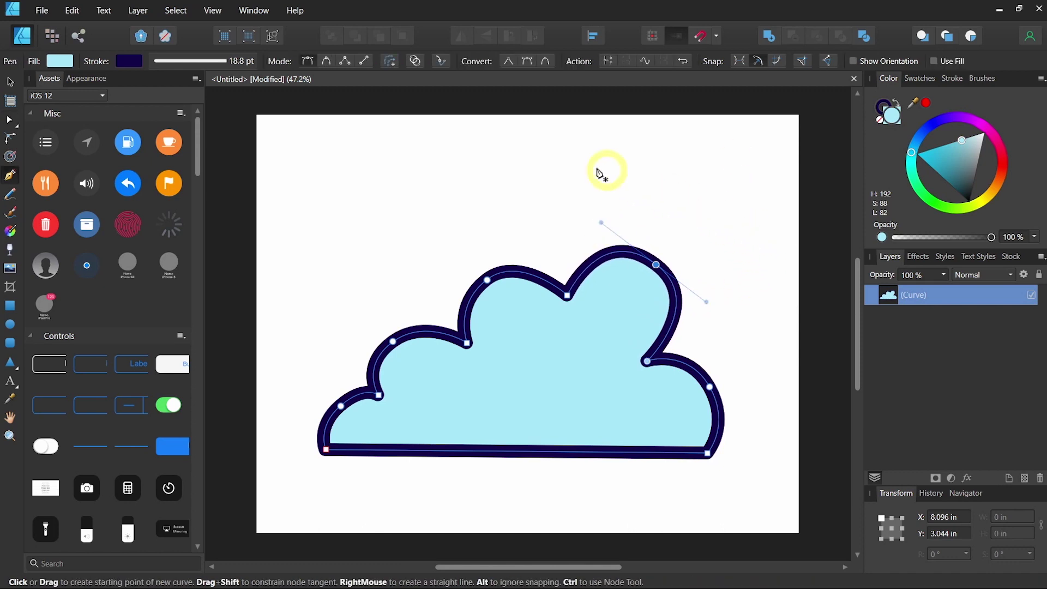
# Paint two wavy vector brush strokes inside the cloud, widening the brush to 47.4 px.
pyautogui.click(11, 214)
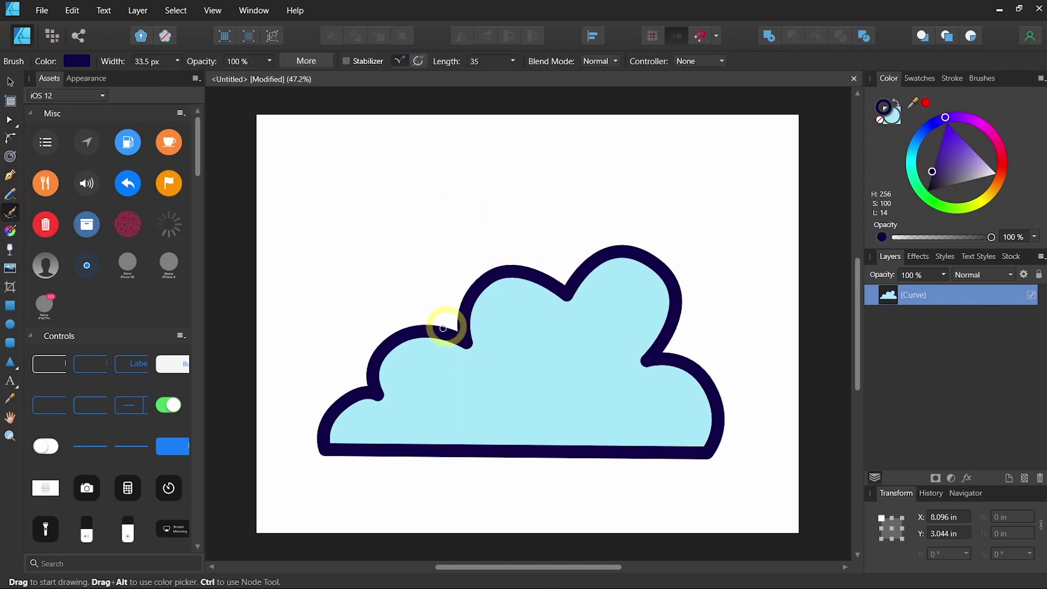
pyautogui.moveTo(357, 442)
pyautogui.mouseDown()
pyautogui.moveTo(402, 424)
pyautogui.moveTo(449, 357)
pyautogui.moveTo(504, 362)
pyautogui.moveTo(564, 313)
pyautogui.mouseUp()
pyautogui.moveTo(610, 356)
pyautogui.mouseDown()
pyautogui.moveTo(689, 405)
pyautogui.moveTo(694, 437)
pyautogui.moveTo(685, 443)
pyautogui.mouseUp()
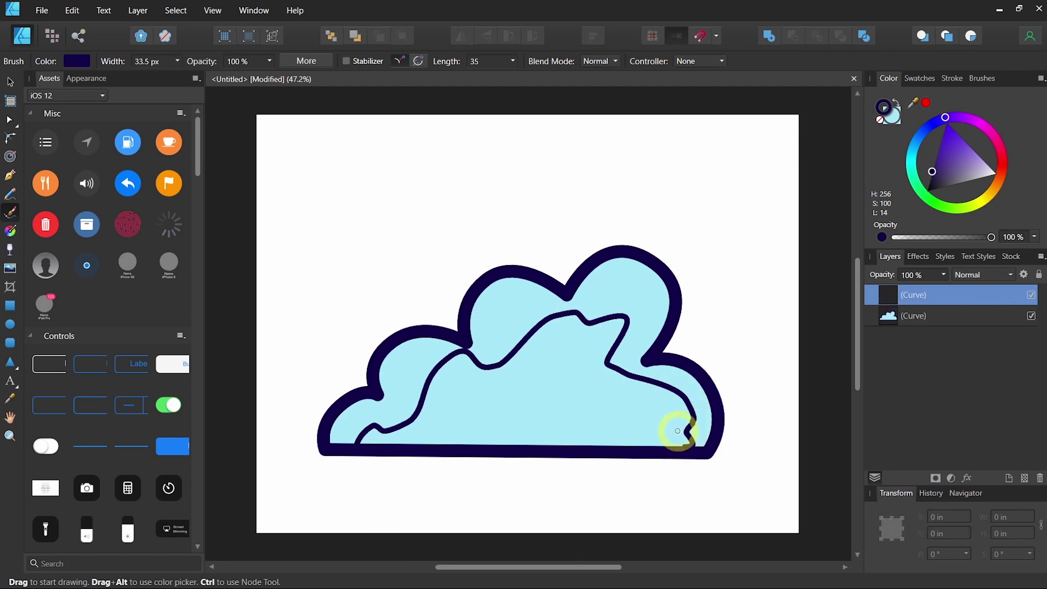
pyautogui.click(178, 61)
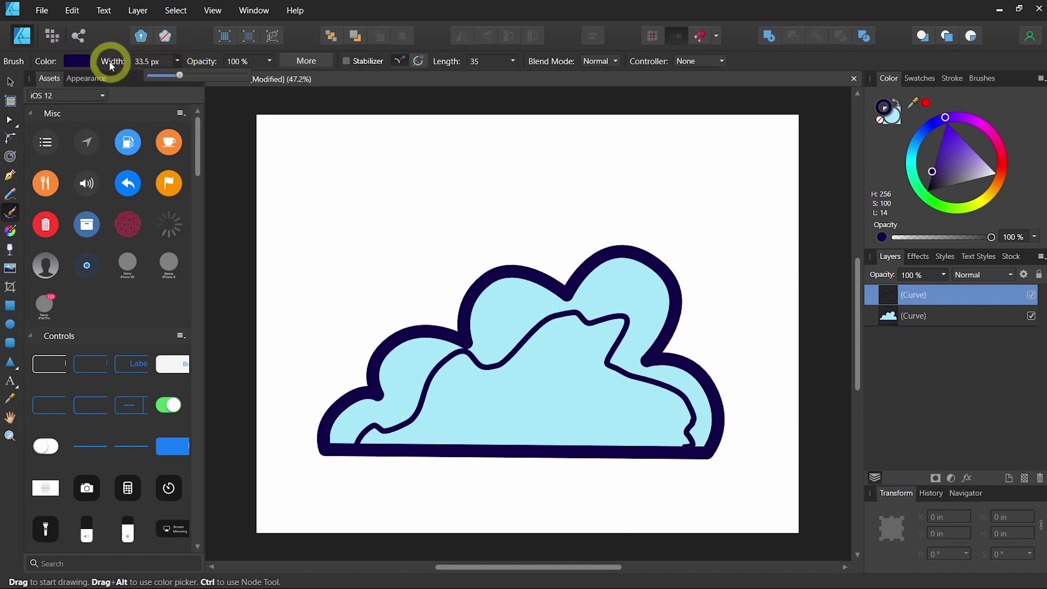
pyautogui.moveTo(175, 73); pyautogui.dragTo(193, 77)
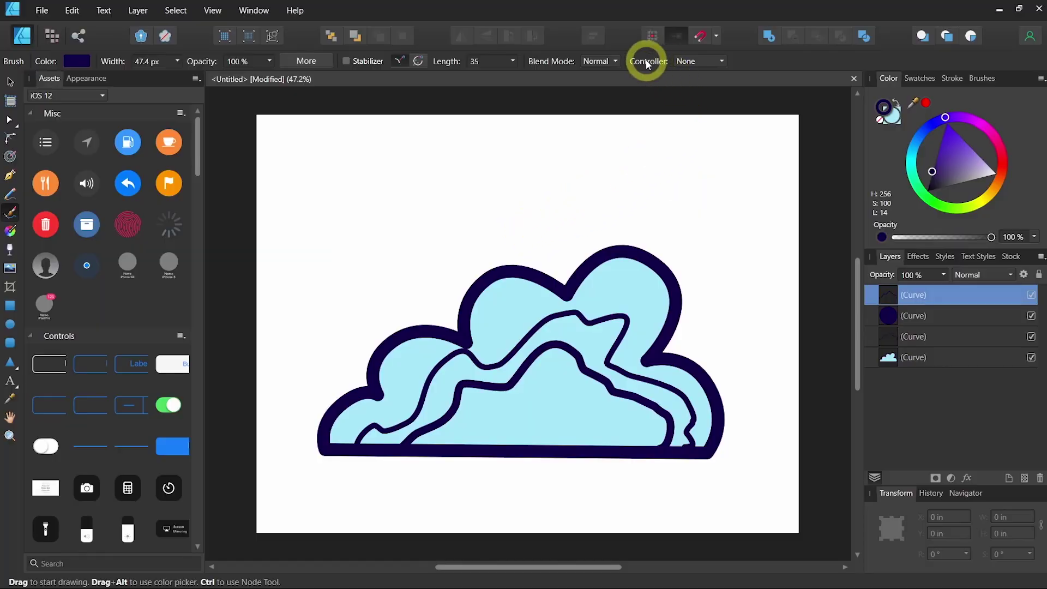
# Set the brush controller to Pressure and paint a thin curved line near the cloud's bottom.
pyautogui.click(720, 61)
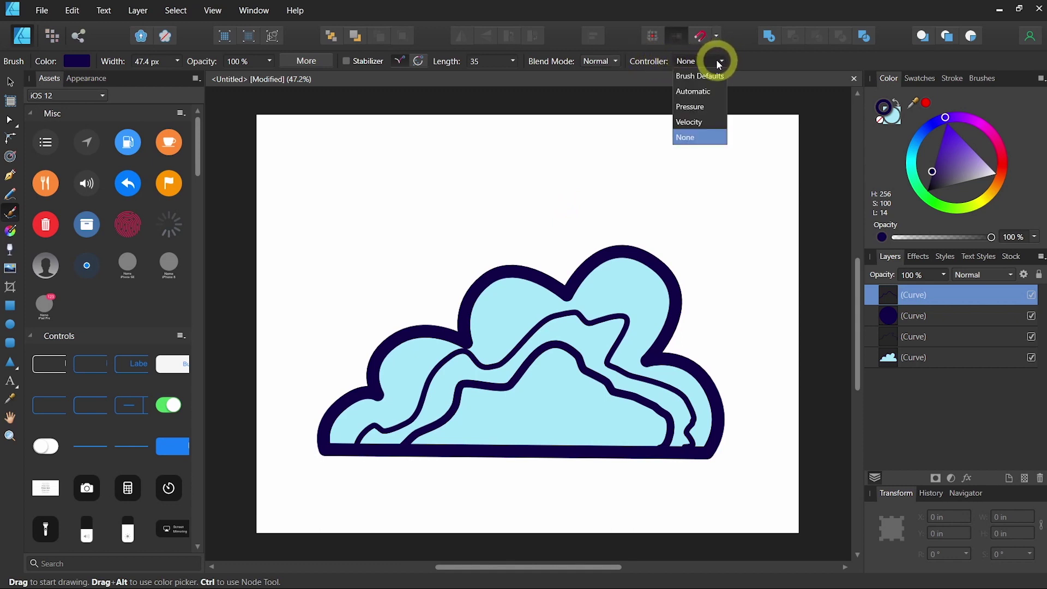
pyautogui.click(709, 110)
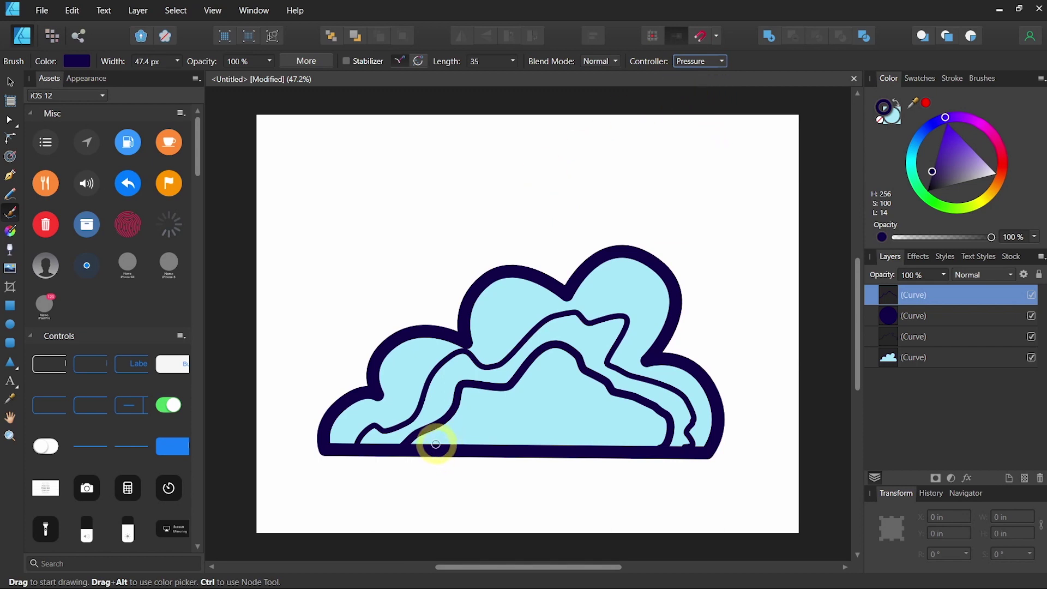
pyautogui.moveTo(444, 444); pyautogui.dragTo(462, 424)
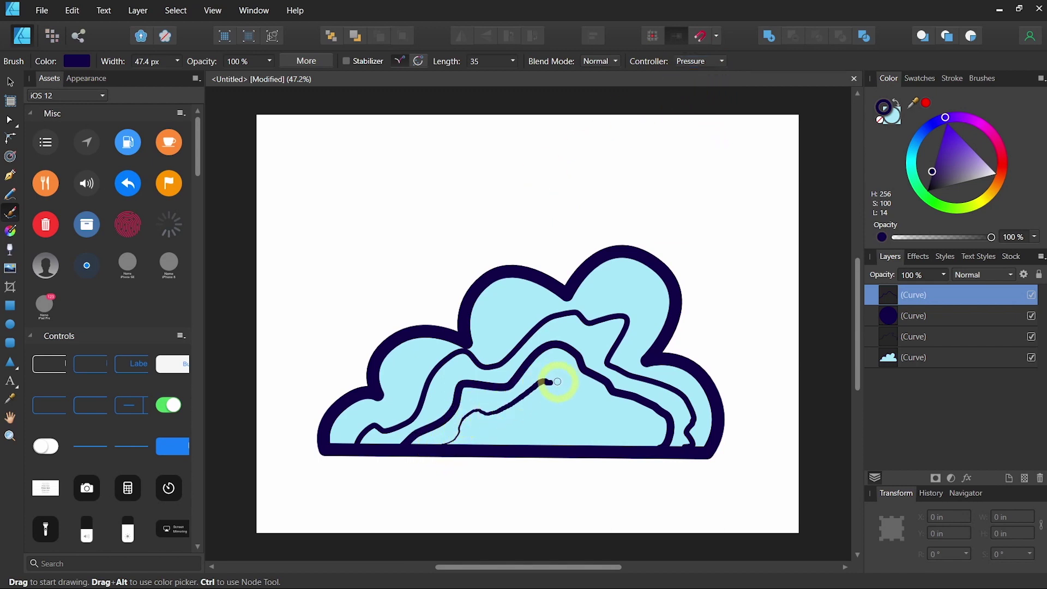
pyautogui.moveTo(598, 404); pyautogui.dragTo(639, 442)
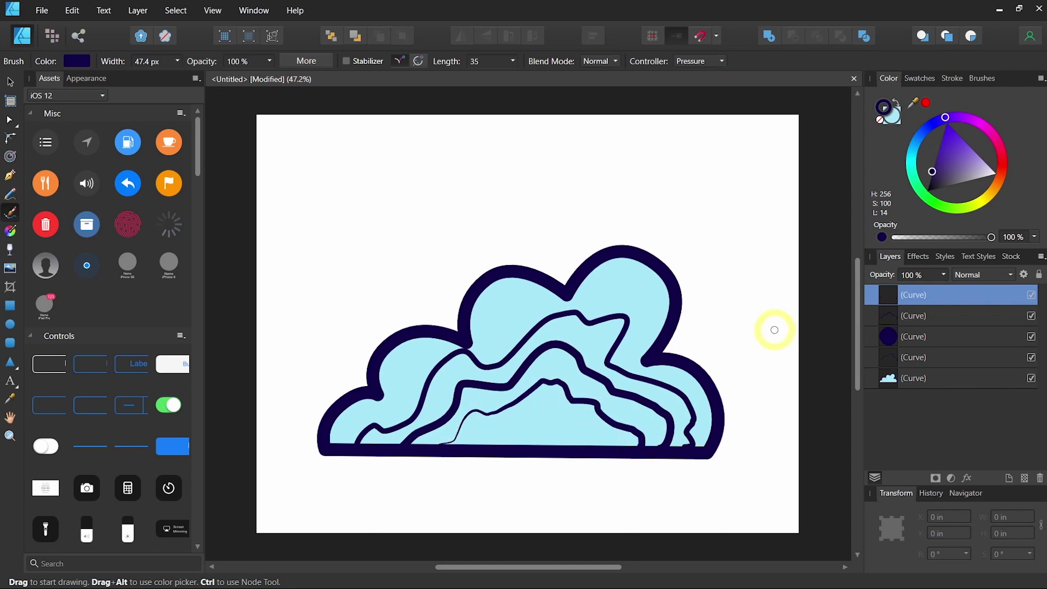
pyautogui.click(307, 61)
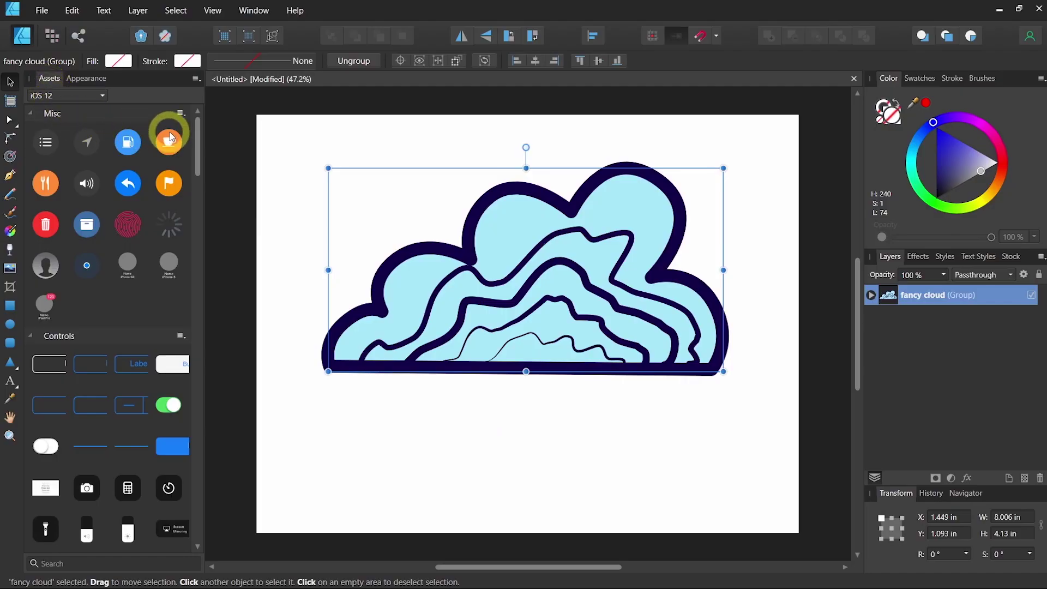
# Place the orange Cafés cup icon from Misc assets below the cloud and inspect its layers.
pyautogui.moveTo(168, 142); pyautogui.dragTo(594, 424)
pyautogui.click(947, 299)
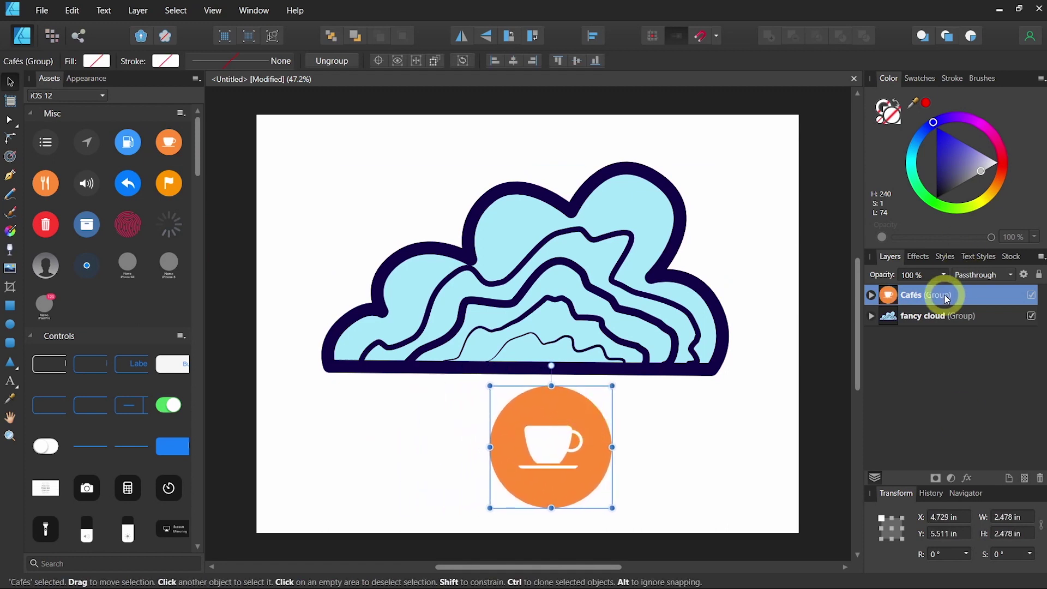
pyautogui.click(872, 297)
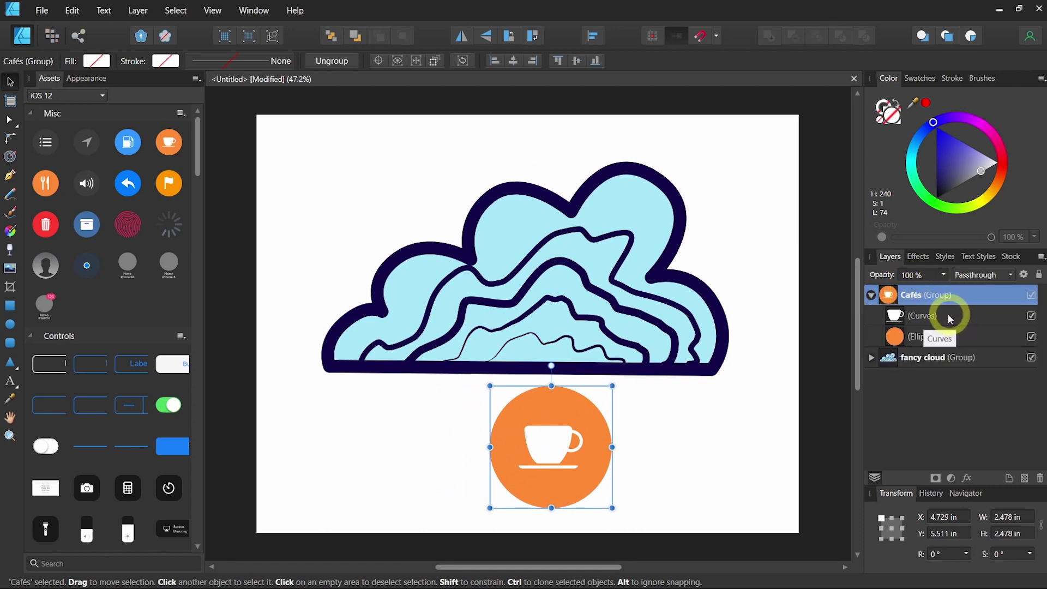
pyautogui.click(945, 318)
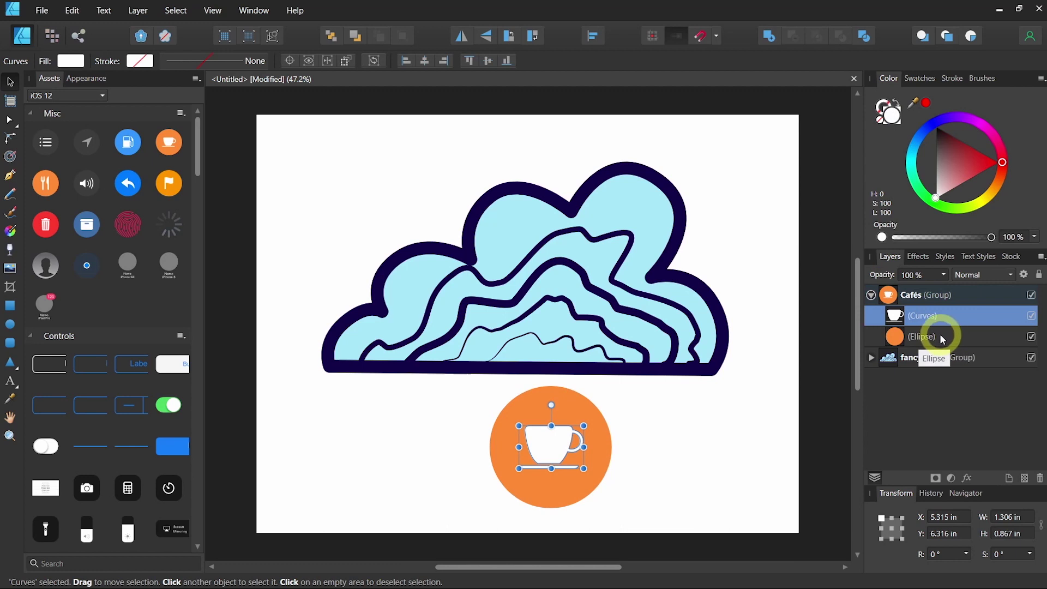
pyautogui.click(957, 339)
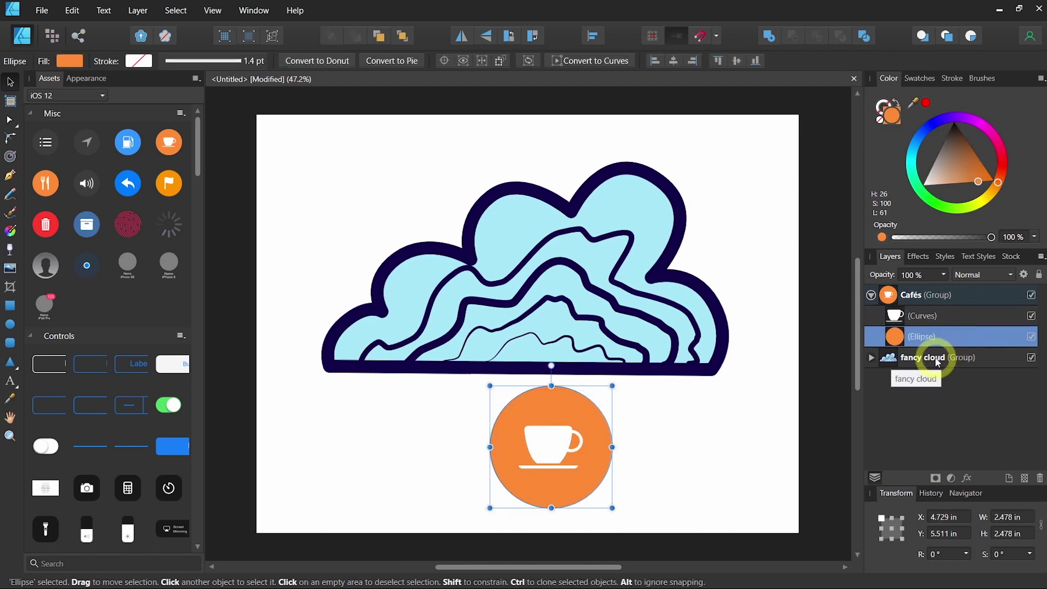
pyautogui.click(946, 355)
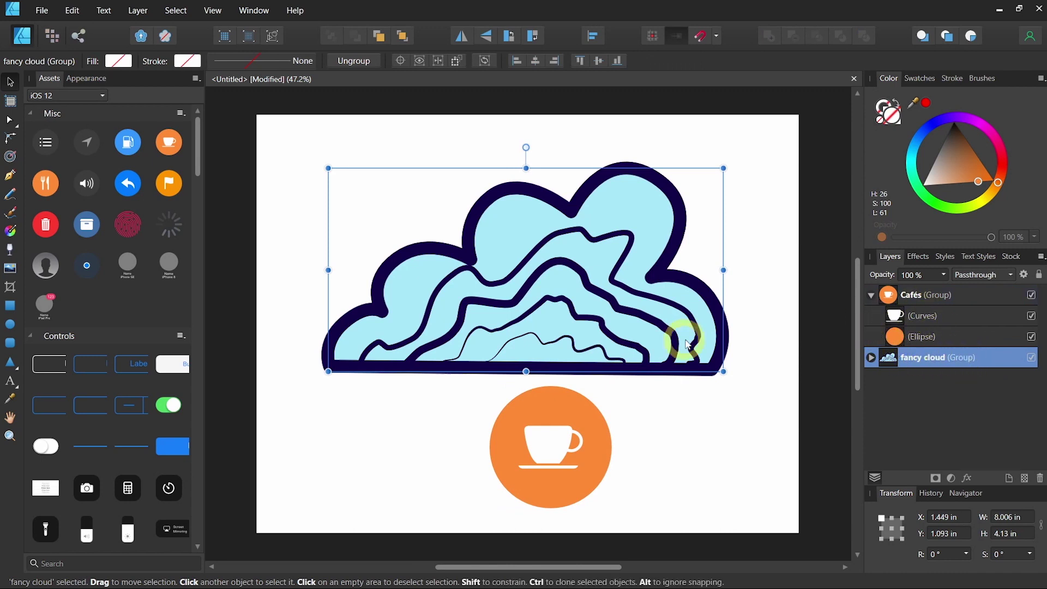
# Save the fancy cloud group as a Misc asset, hide the original, and place a copy.
pyautogui.moveTo(676, 347); pyautogui.dragTo(86, 299)
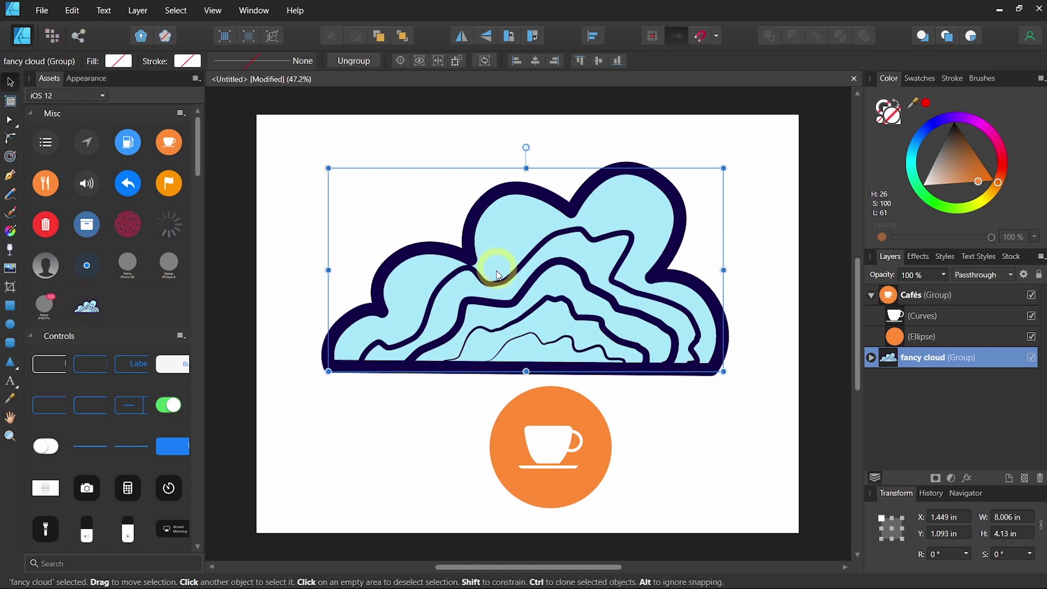
pyautogui.click(1032, 357)
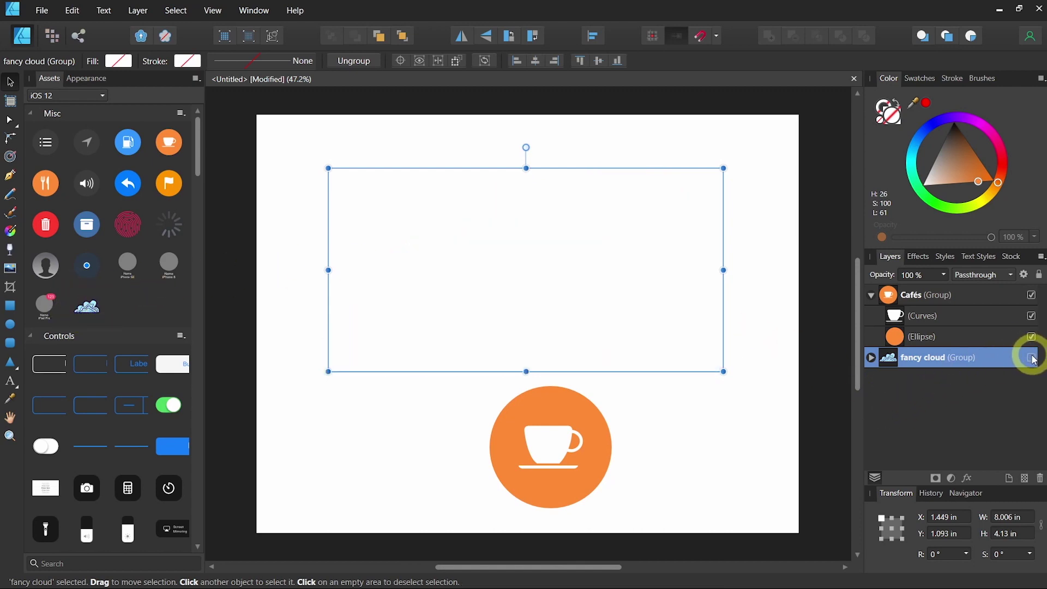
pyautogui.moveTo(87, 309); pyautogui.dragTo(508, 259)
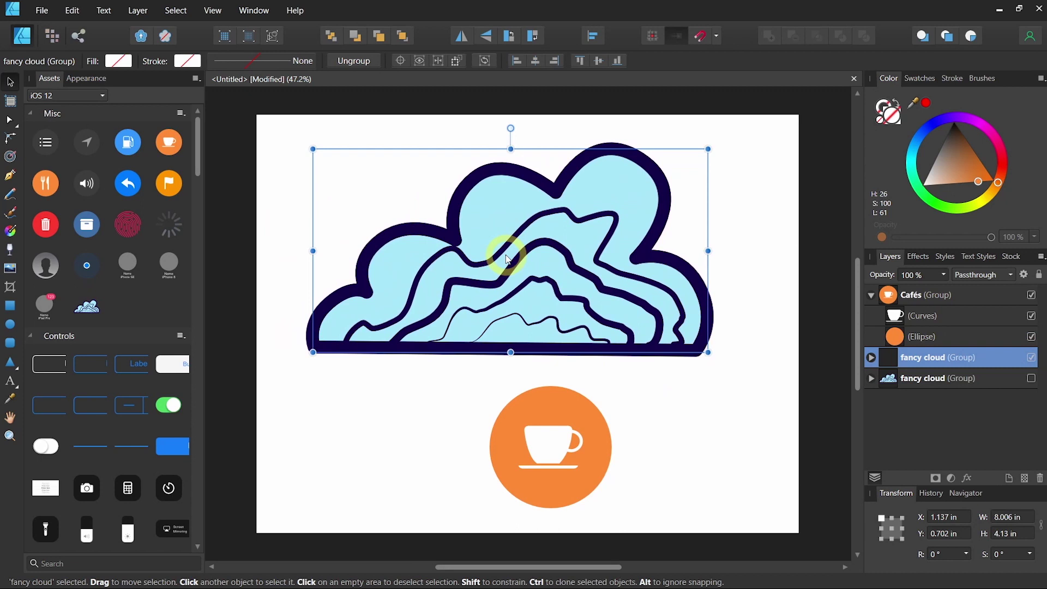